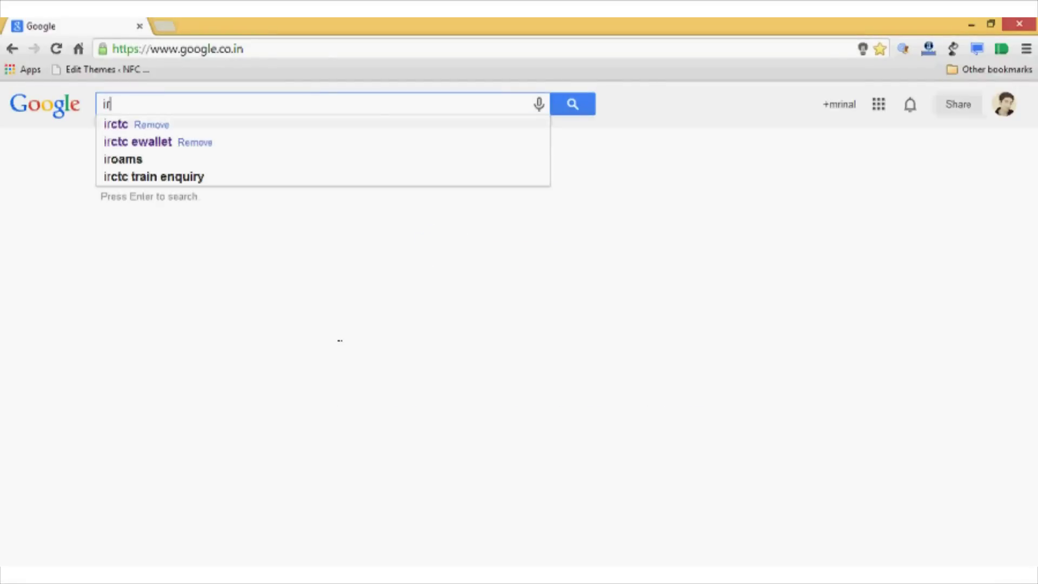
# Run a Google search for 'irctc'
pyautogui.write('c')
pyautogui.press('Return')
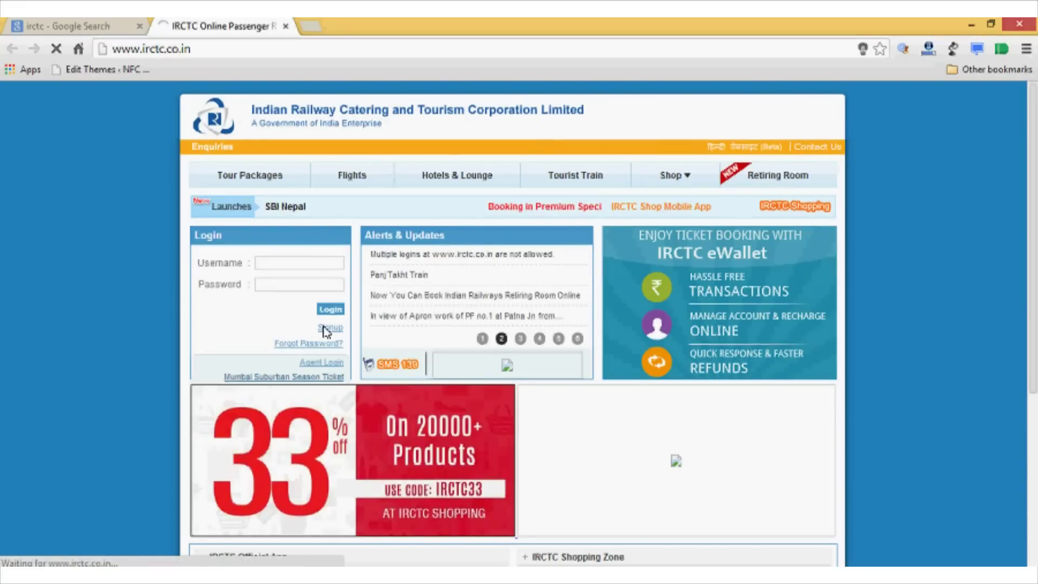
# Review the Individual Registration form's username, security question and mobile number fields
pyautogui.click(329, 328)
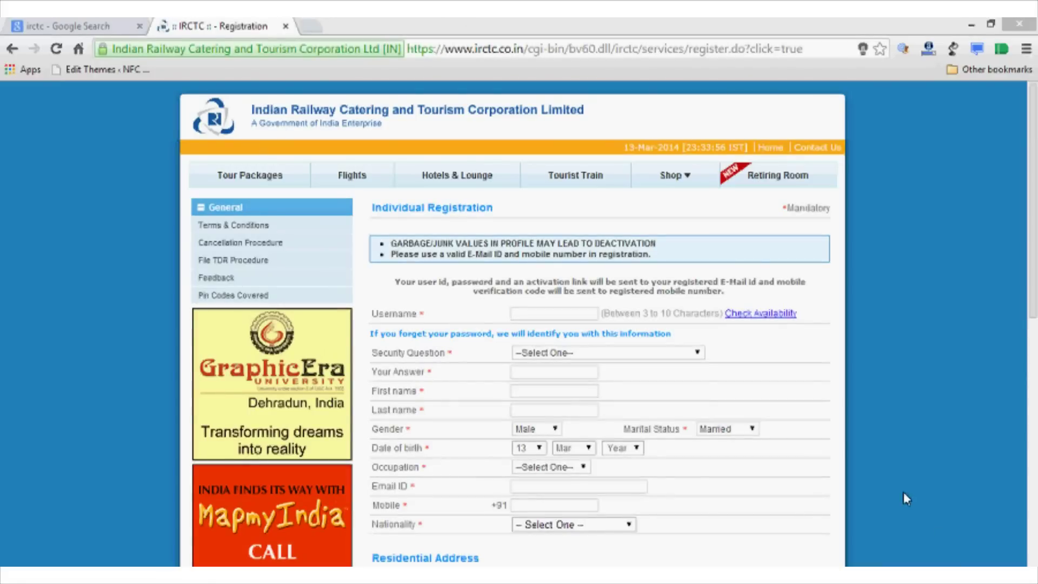
pyautogui.click(561, 317)
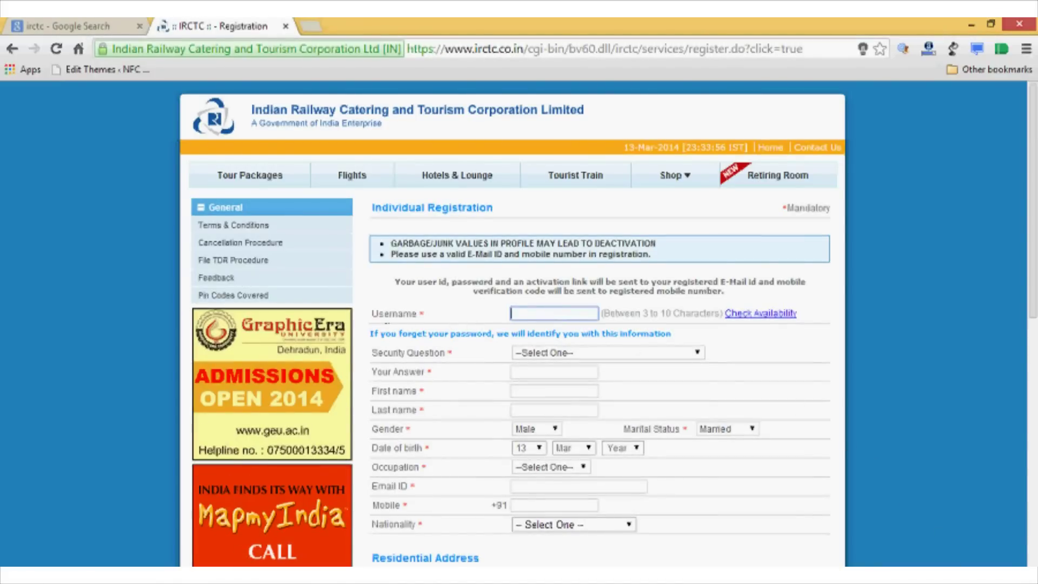
pyautogui.click(560, 355)
pyautogui.click(557, 363)
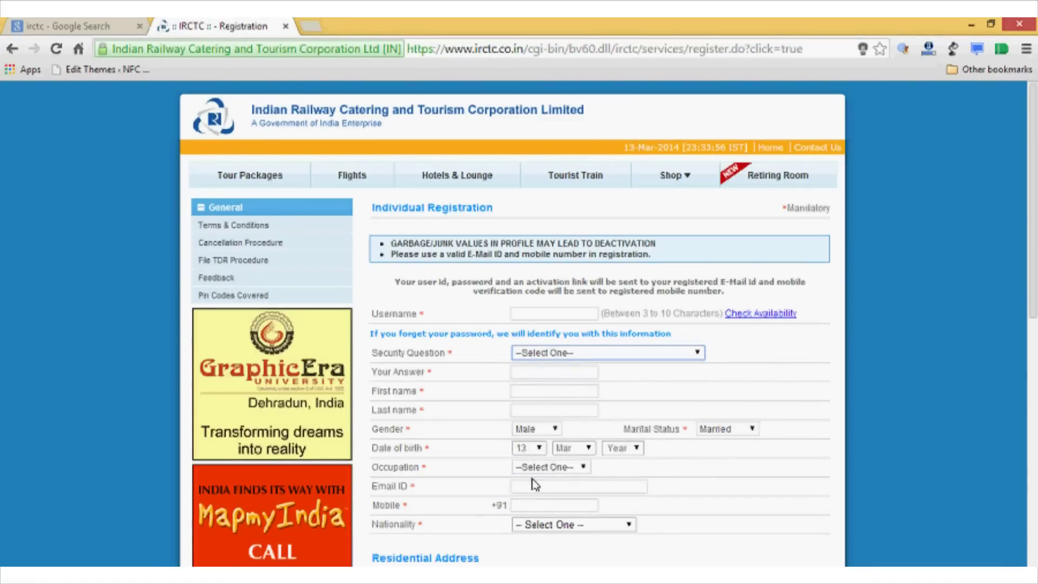
pyautogui.click(554, 510)
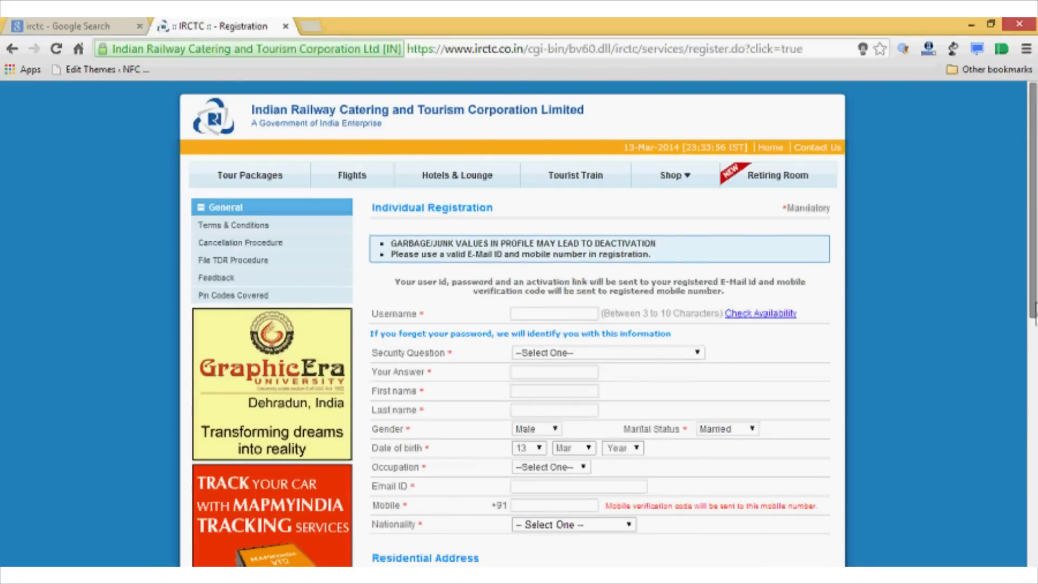
pyautogui.moveTo(1030, 325); pyautogui.dragTo(1018, 536)
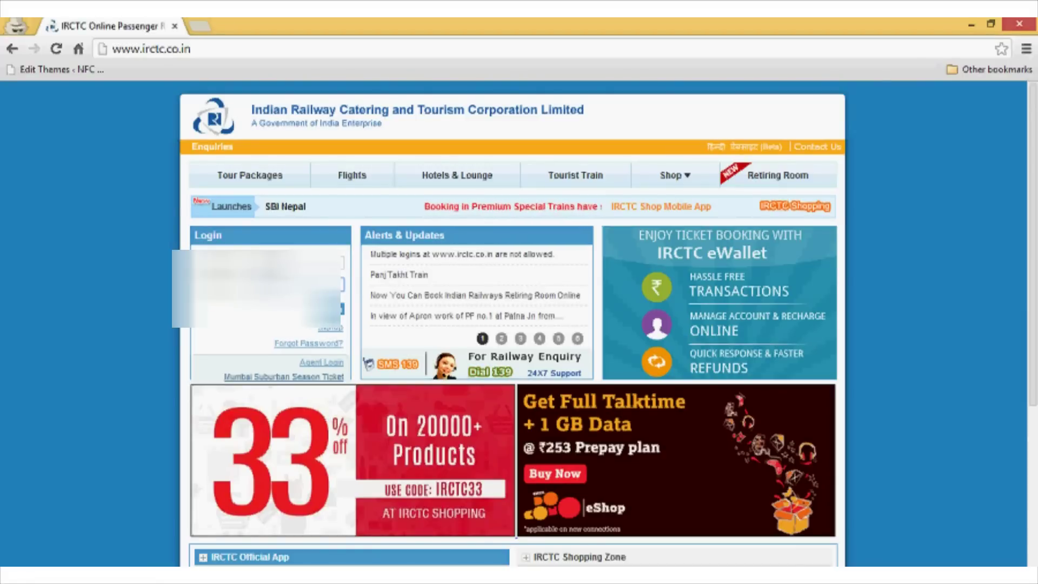
# Log in and set the journey from JAIPUR (JP) to KOTA JN (KOTA)
pyautogui.click(335, 326)
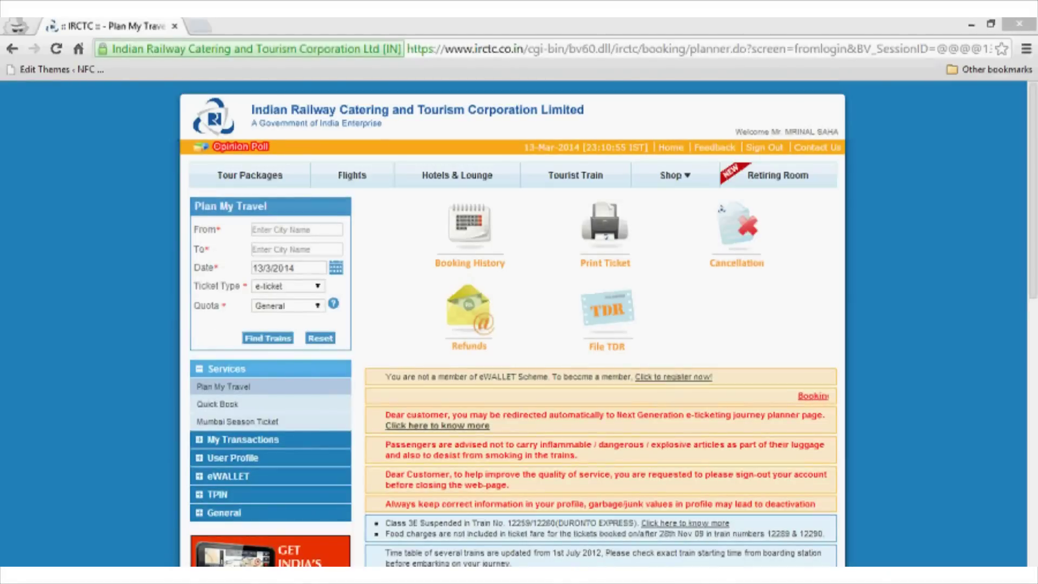
pyautogui.click(288, 232)
pyautogui.write('jaipur')
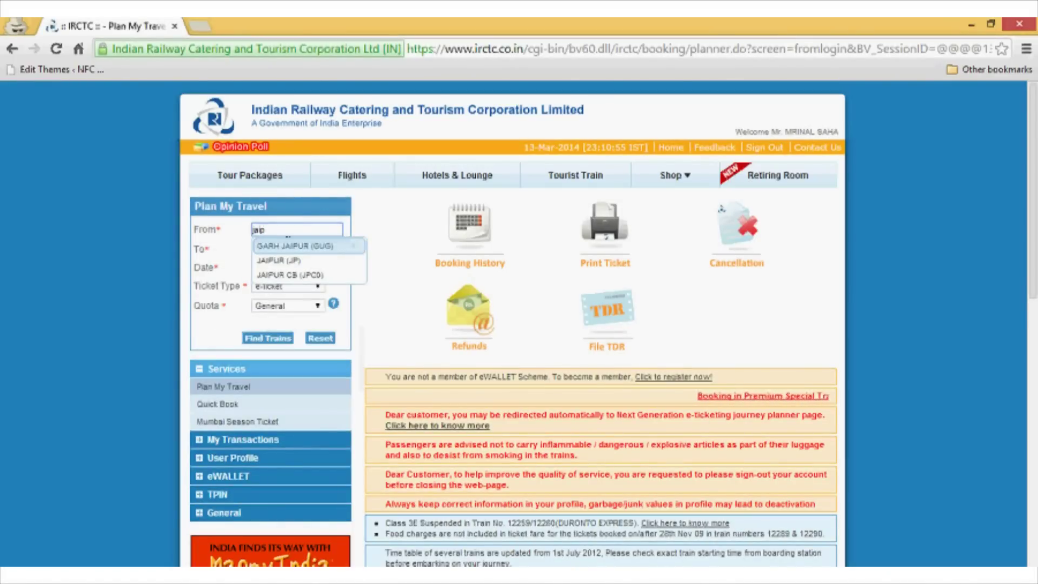
pyautogui.press('Down')
pyautogui.press('Down')
pyautogui.press('Return')
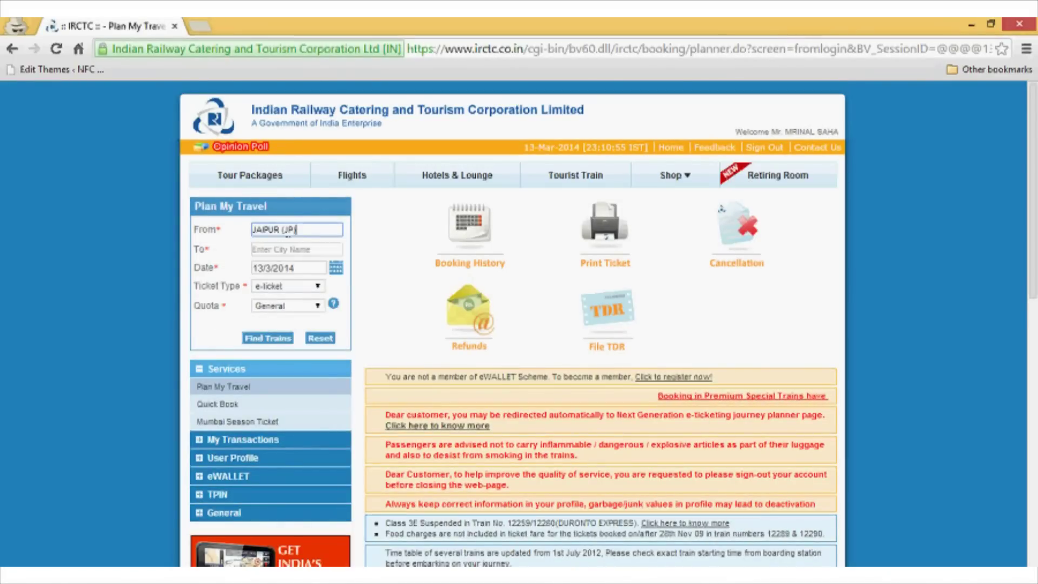
pyautogui.click(291, 250)
pyautogui.write('kota')
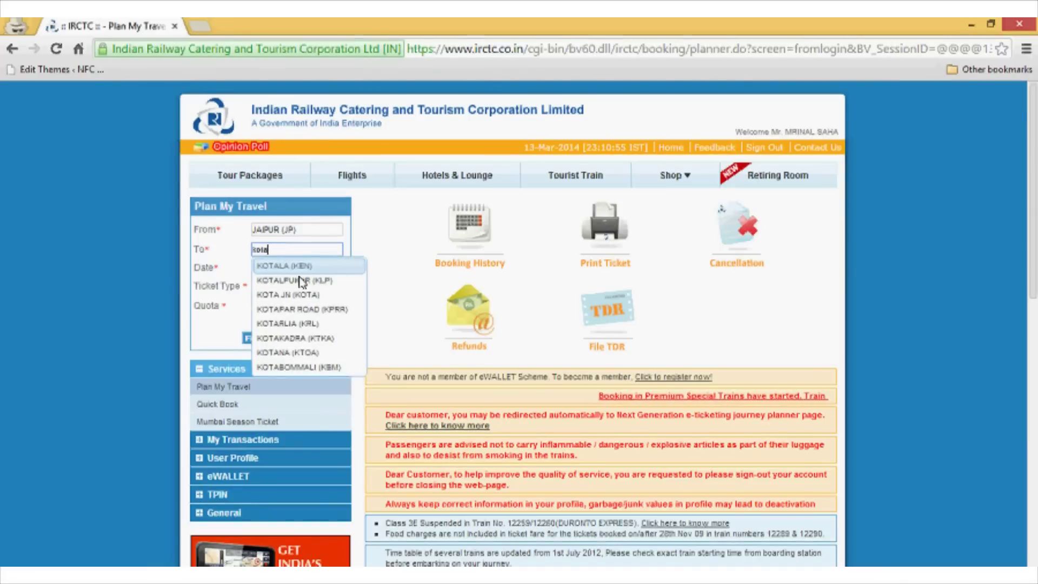
pyautogui.click(304, 297)
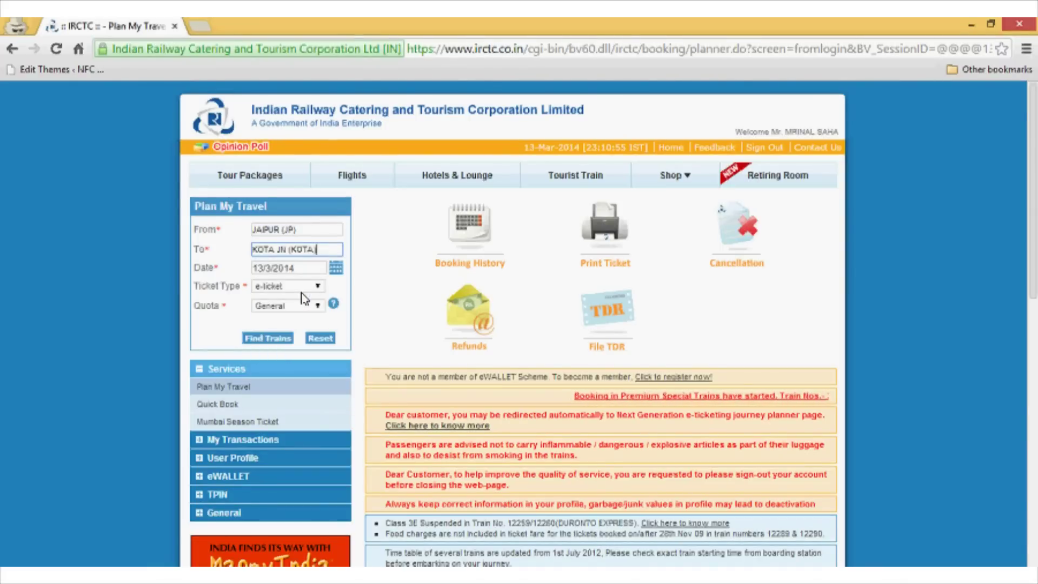
# Set date 16/03/2014, e-ticket, General quota, and find trains
pyautogui.click(336, 270)
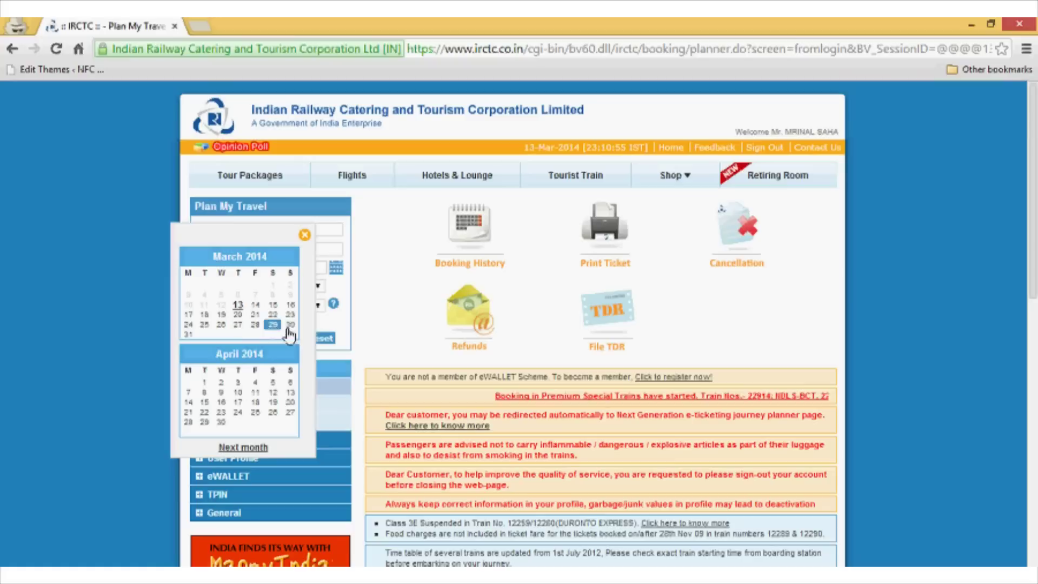
pyautogui.click(291, 306)
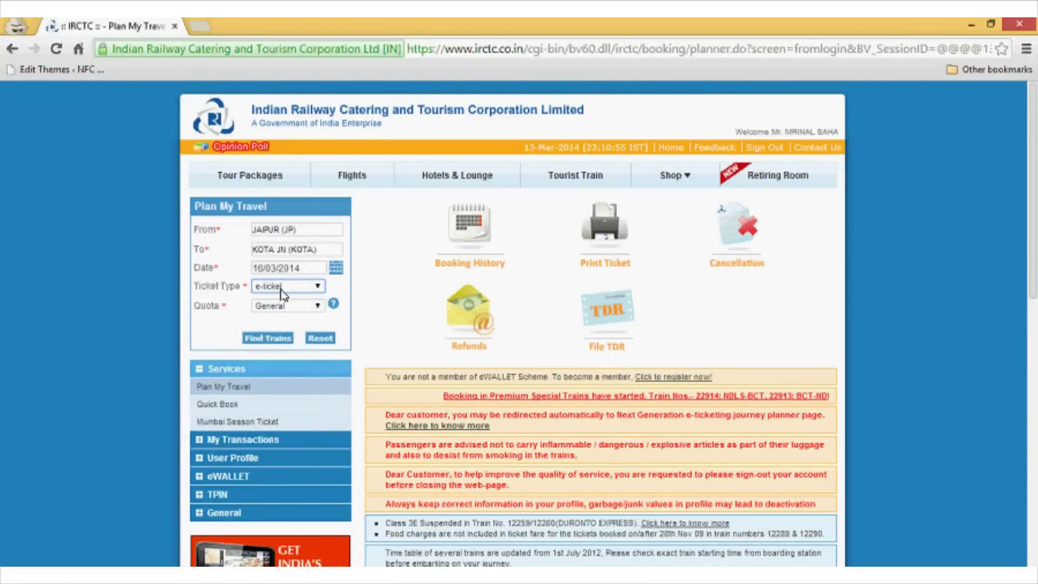
pyautogui.click(282, 287)
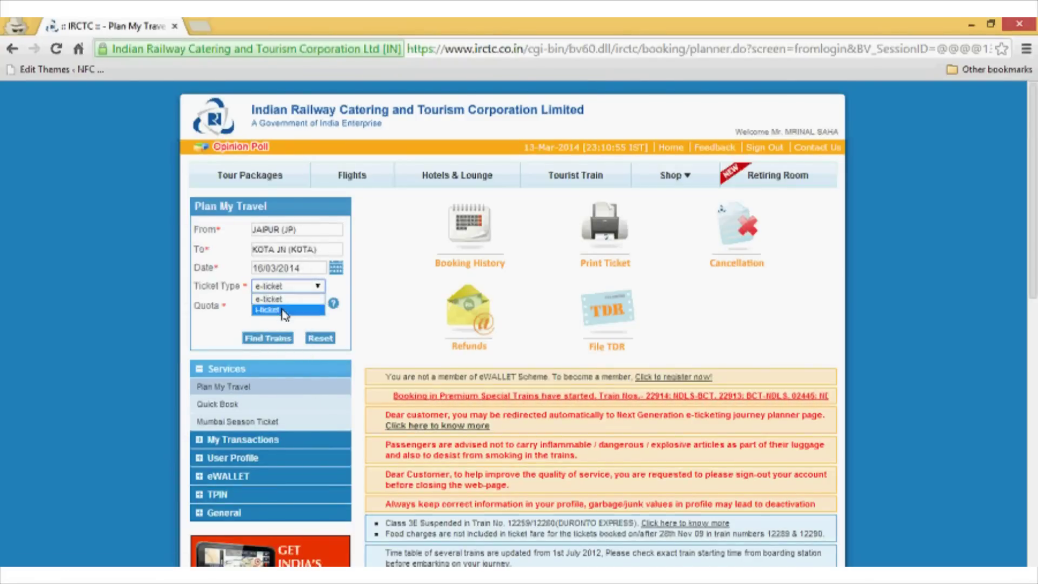
pyautogui.click(282, 299)
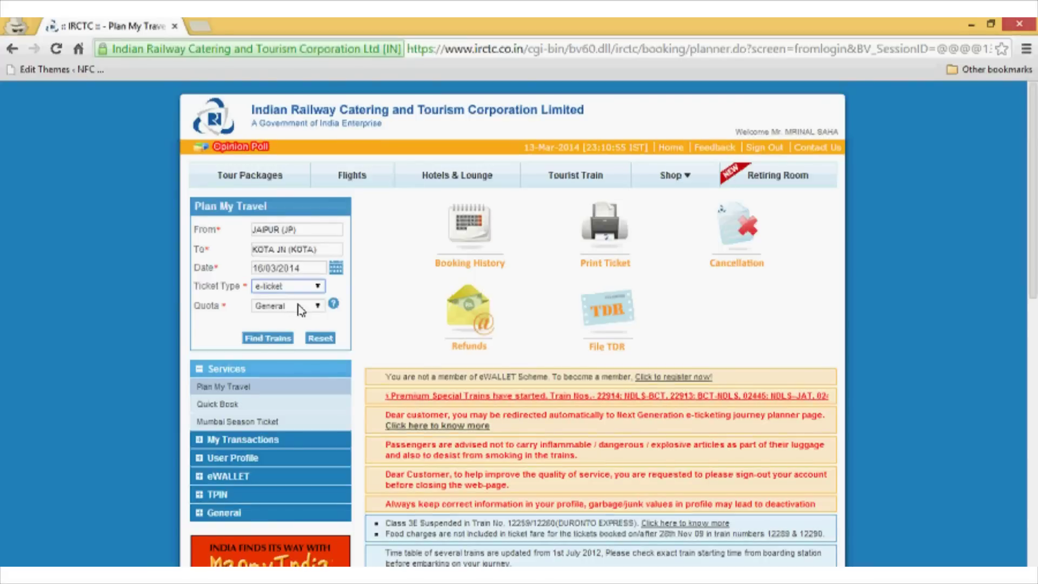
pyautogui.click(301, 305)
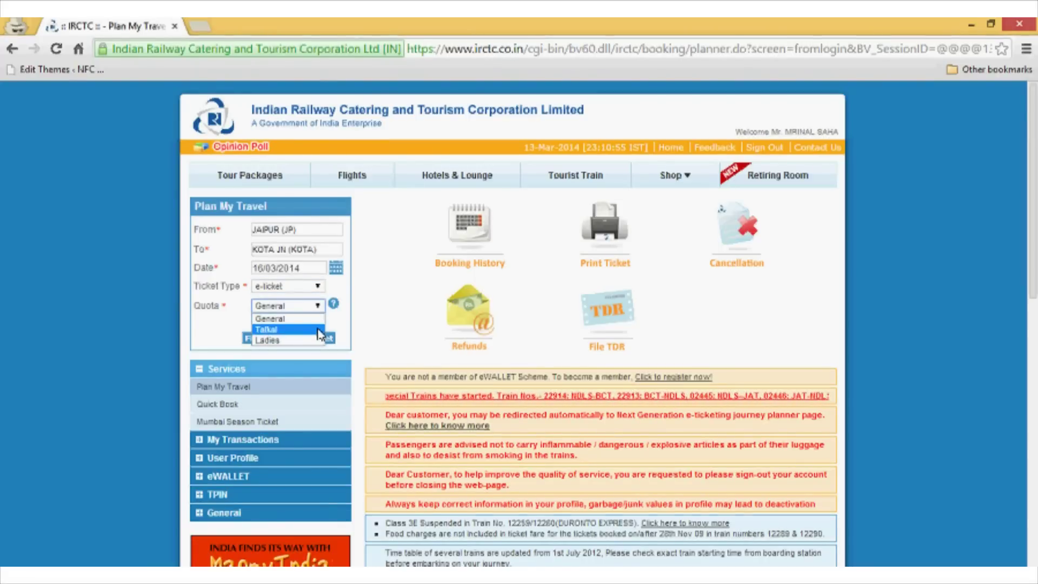
pyautogui.click(292, 319)
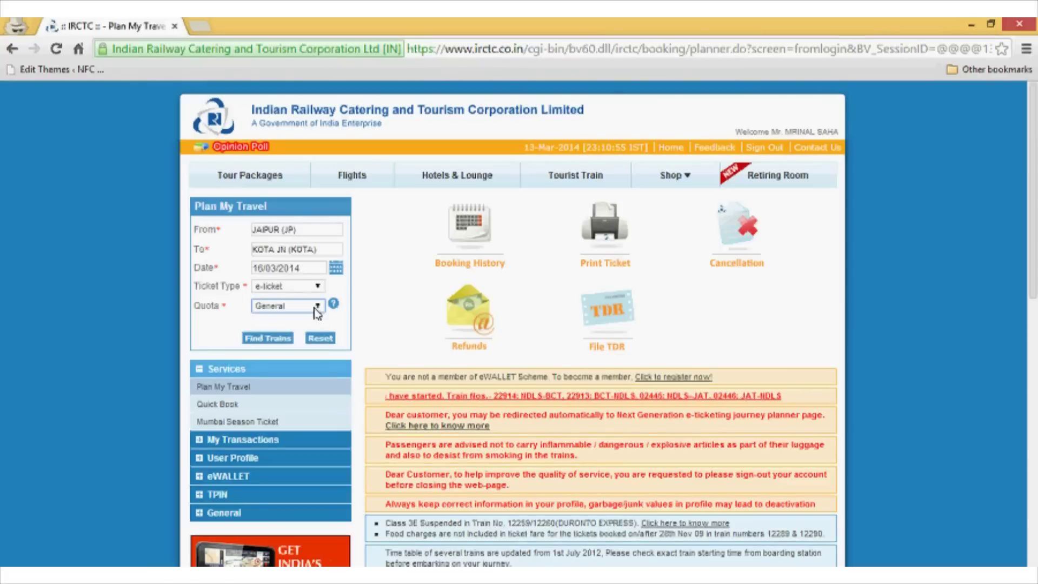
pyautogui.click(267, 346)
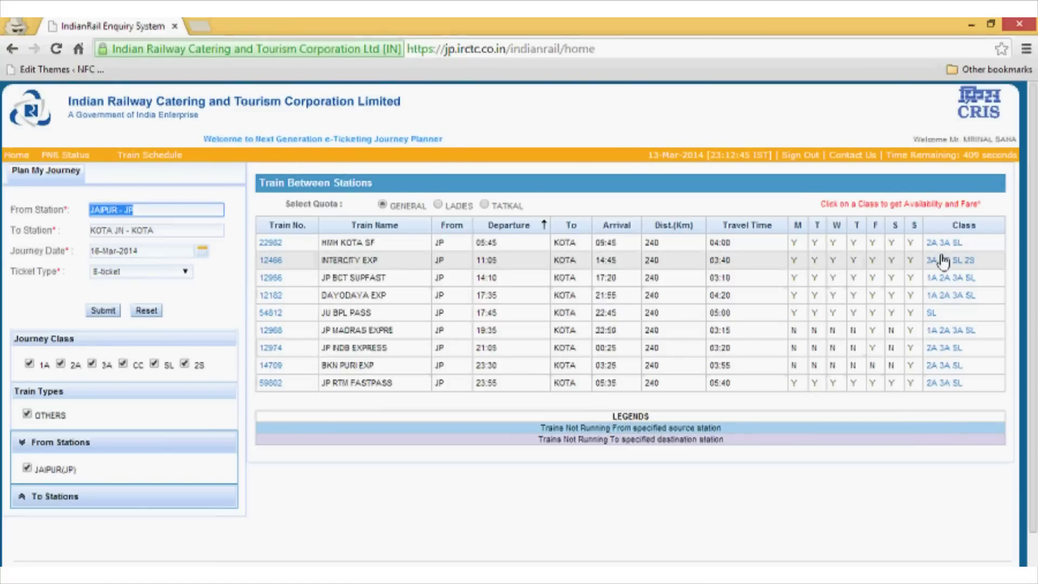
# Show sleeper availability for train 12968 and highlight its 185 total fare
pyautogui.click(980, 330)
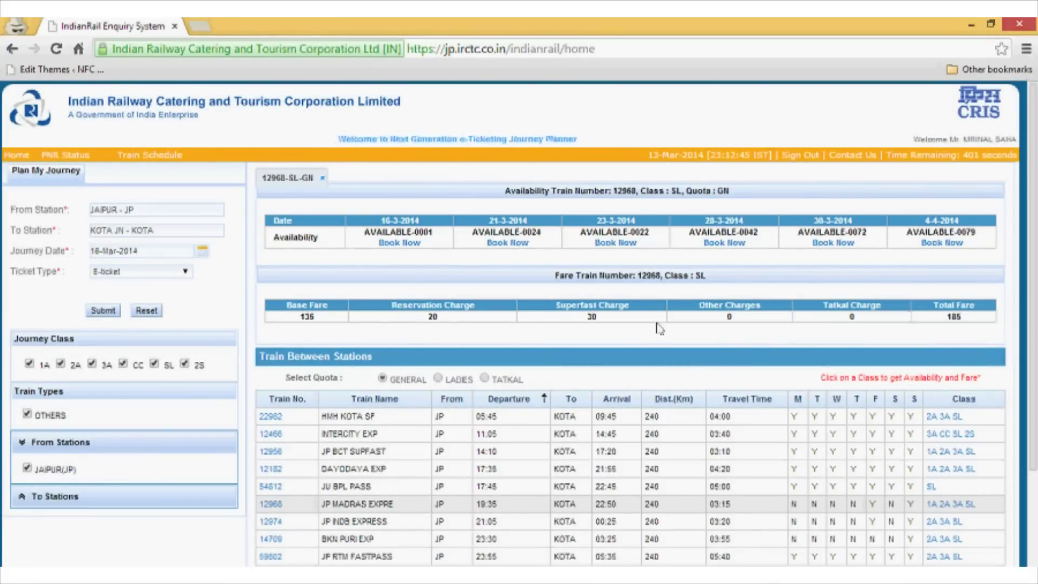
pyautogui.moveTo(961, 322); pyautogui.dragTo(947, 320)
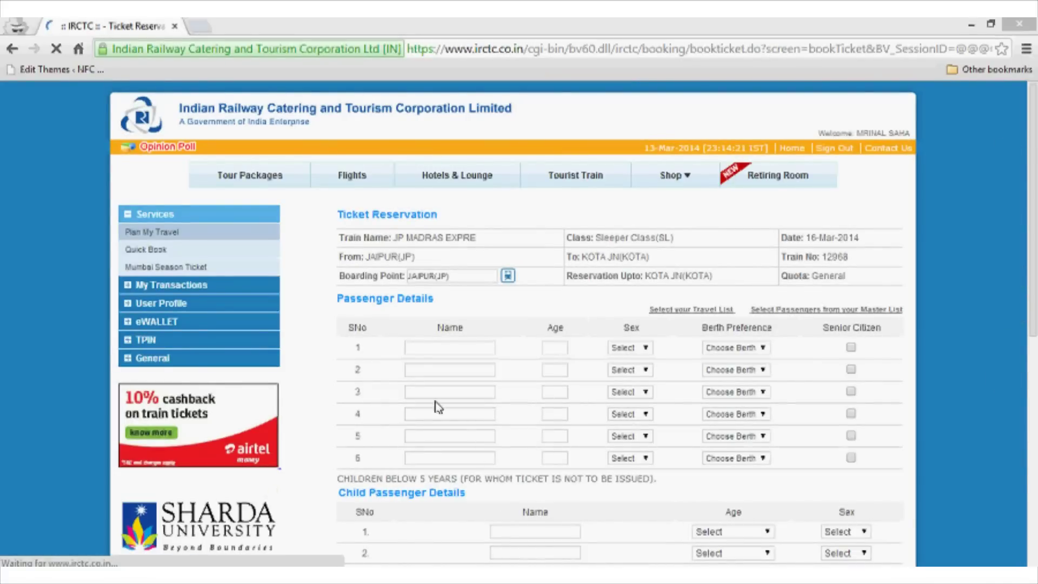
# Fill passenger one with the saved name, age 22, Male, and Upper berth
pyautogui.click(431, 354)
pyautogui.press('Down')
pyautogui.press('Return')
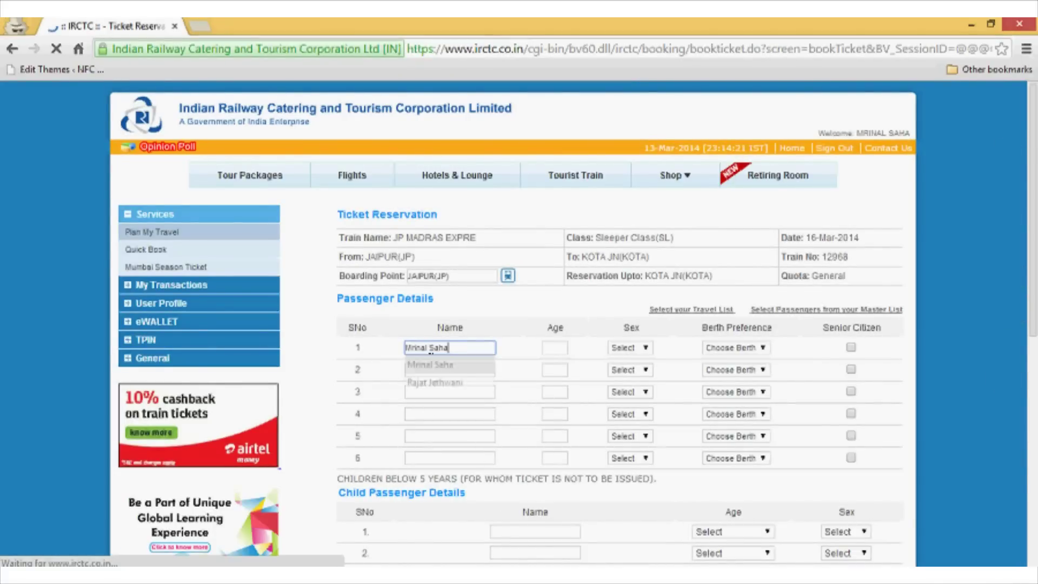
pyautogui.click(561, 348)
pyautogui.write('22')
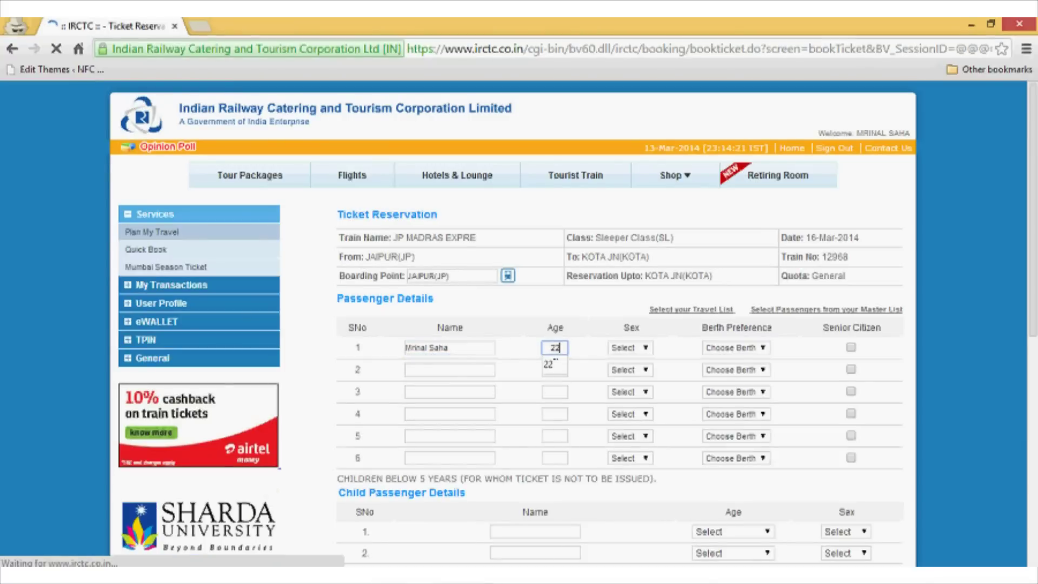
pyautogui.click(630, 348)
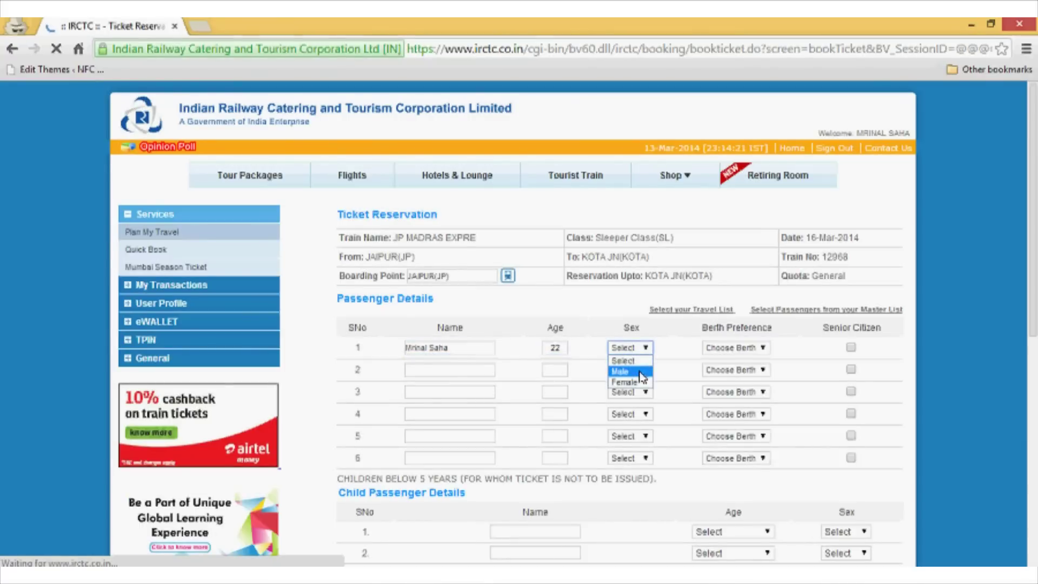
pyautogui.click(622, 365)
pyautogui.click(755, 351)
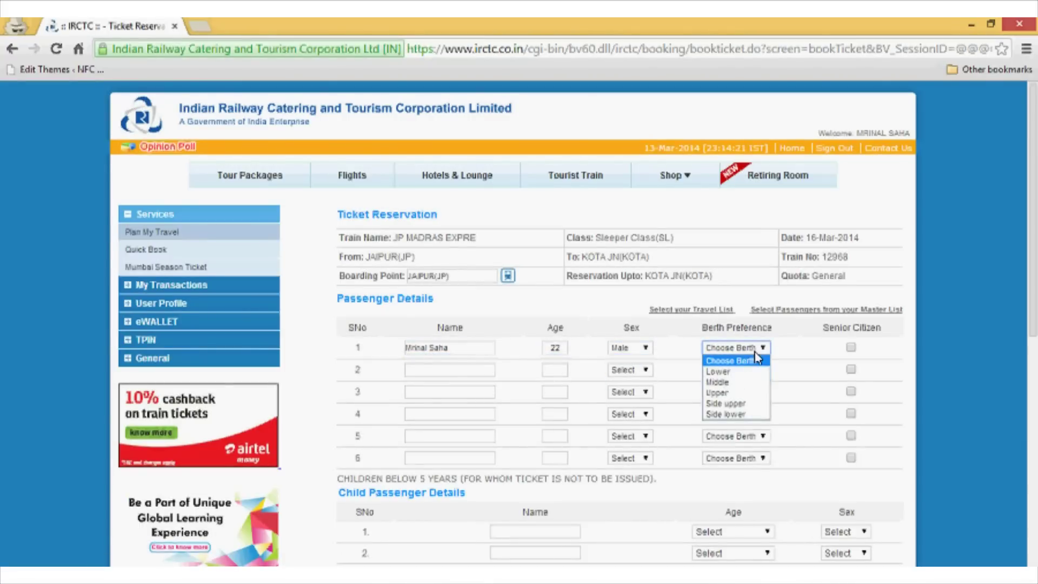
pyautogui.click(759, 395)
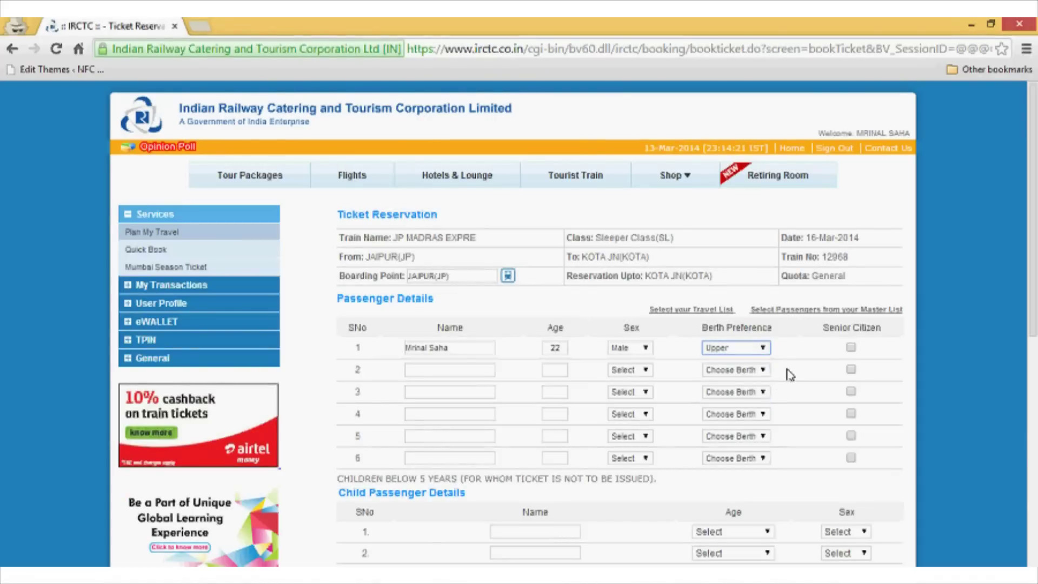
# Scroll to the bottom of the reservation form and submit the passenger details
pyautogui.scroll(-2, 1033, 340)
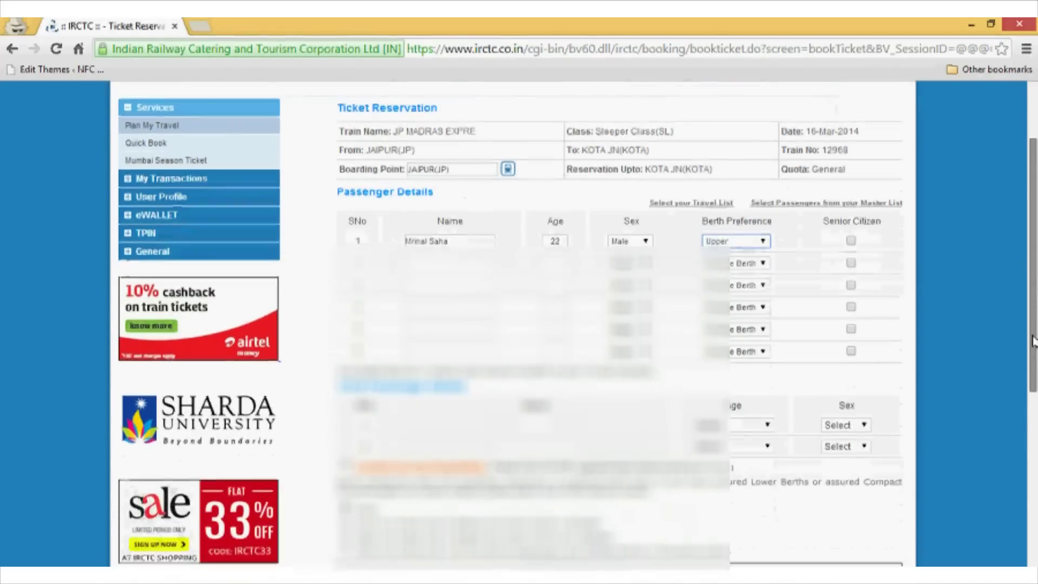
pyautogui.moveTo(1032, 341); pyautogui.dragTo(1023, 462)
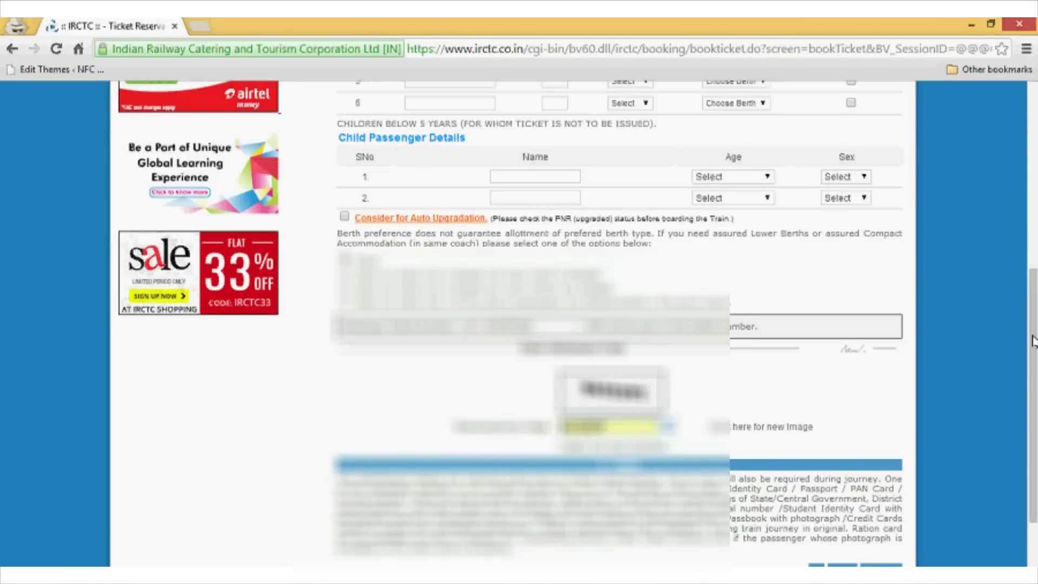
pyautogui.scroll(-3, 1033, 341)
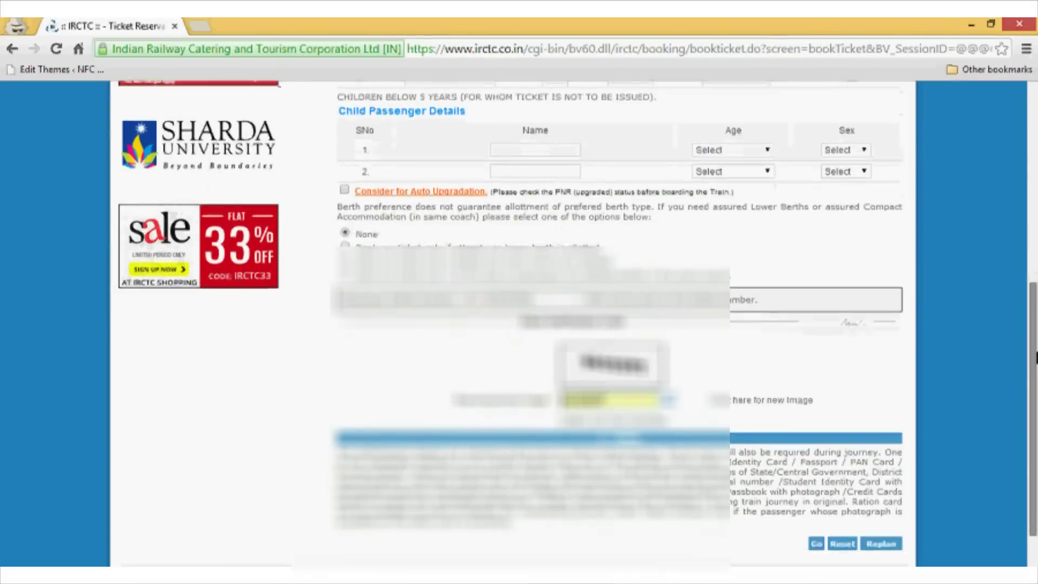
pyautogui.click(817, 499)
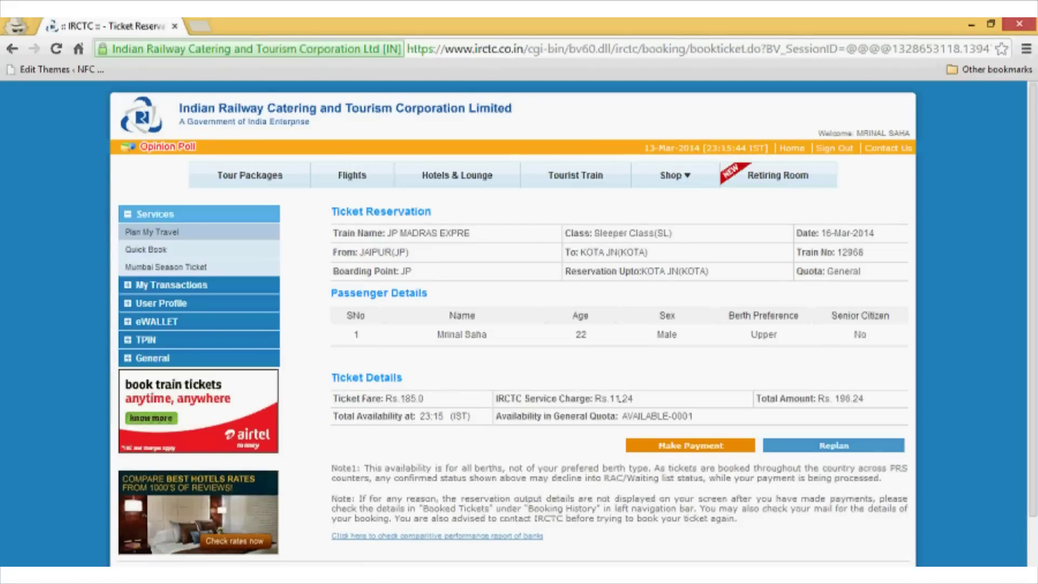
# Proceed from the Rs. 196.24 booking summary to the payment options
pyautogui.click(679, 456)
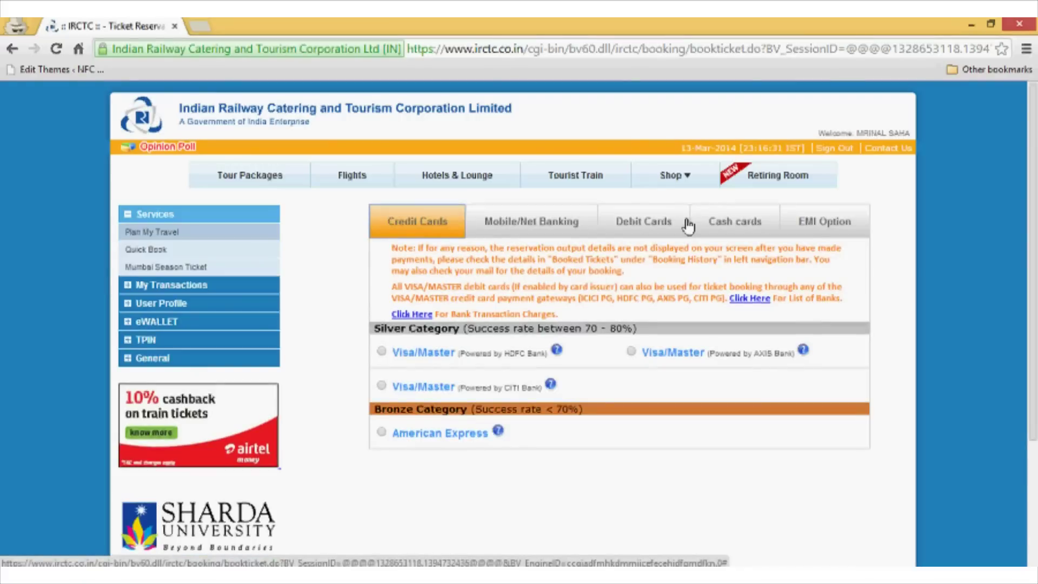
# Choose net banking via State Bank of Bikaner and Jaipur as the payment method
pyautogui.click(539, 223)
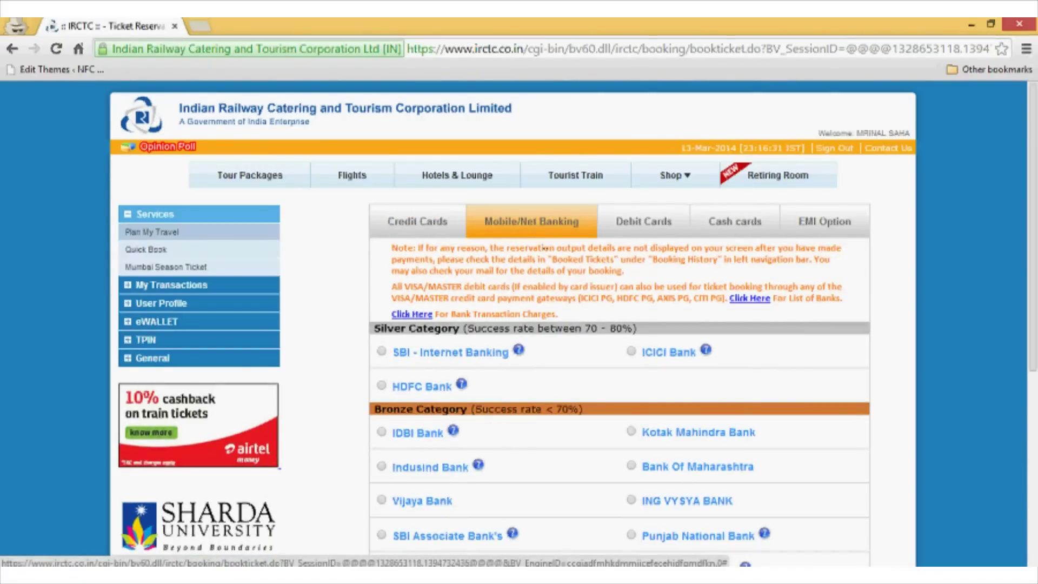
pyautogui.scroll(-3, 415, 302)
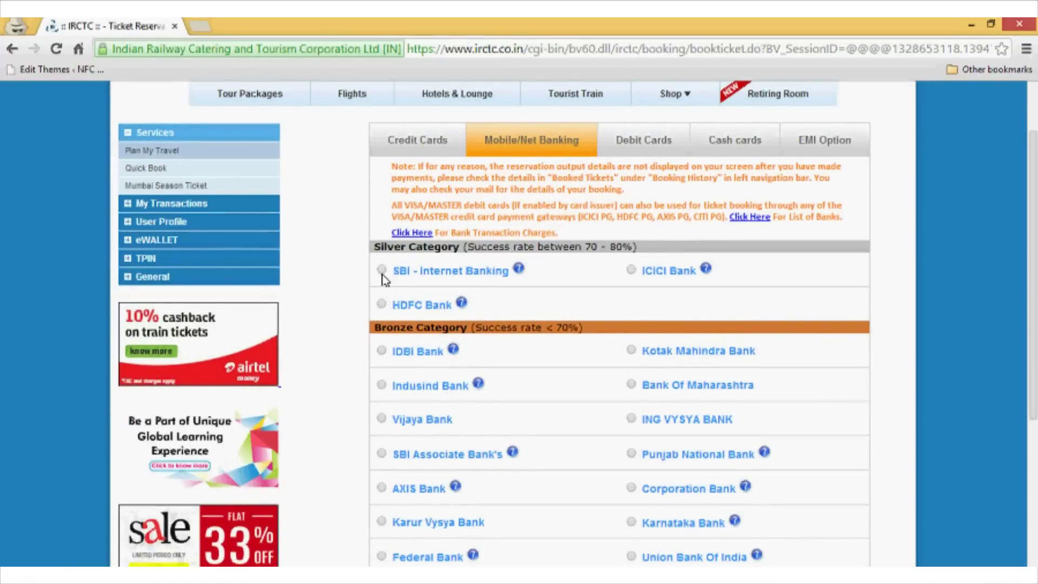
pyautogui.moveTo(1032, 309); pyautogui.dragTo(1032, 414)
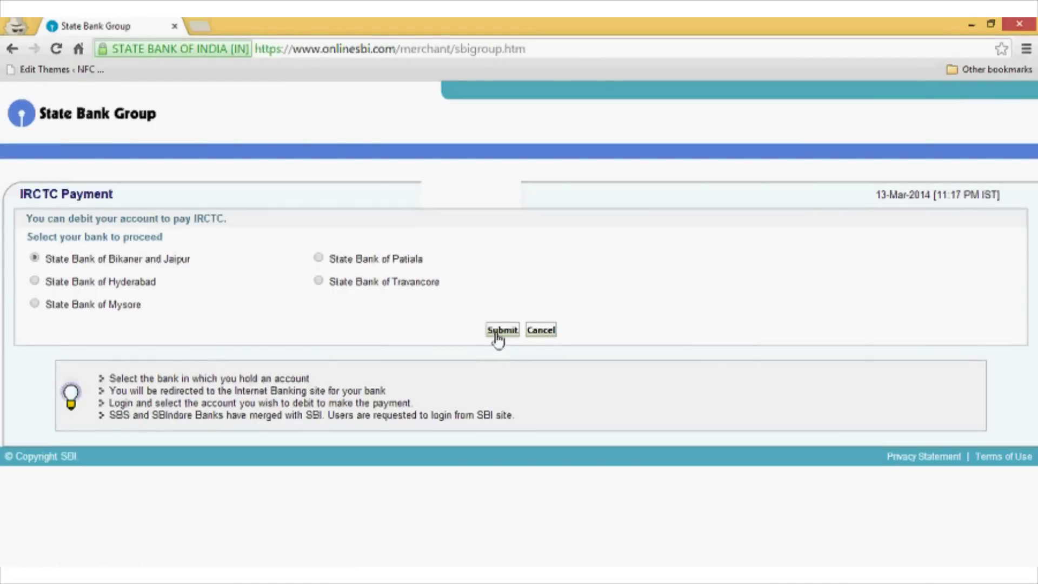
pyautogui.click(496, 334)
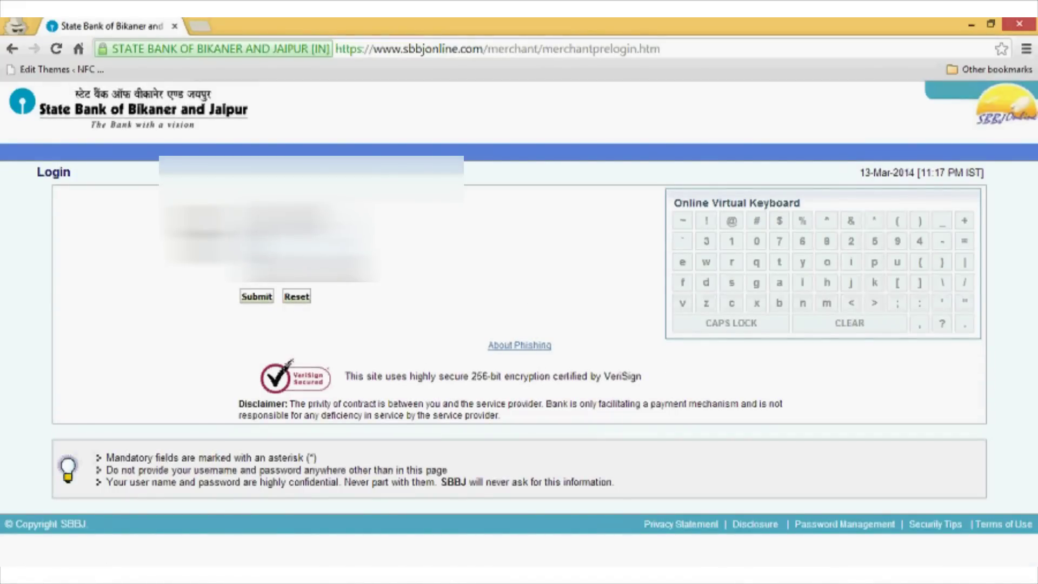
# Sign in to SBBJ net banking and confirm the Rs. 196.24 payment twice
pyautogui.click(257, 299)
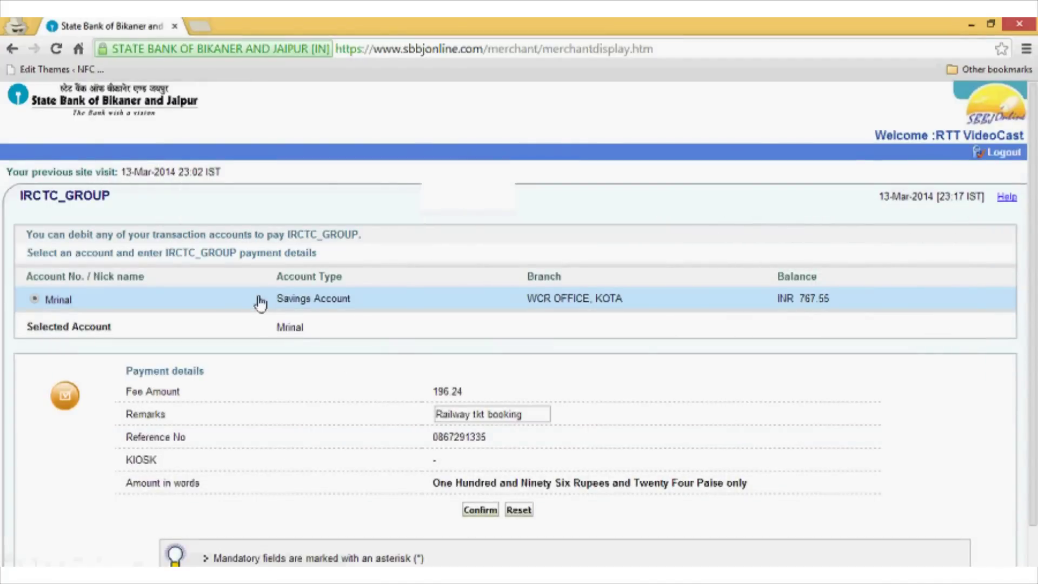
pyautogui.moveTo(530, 417); pyautogui.dragTo(451, 419)
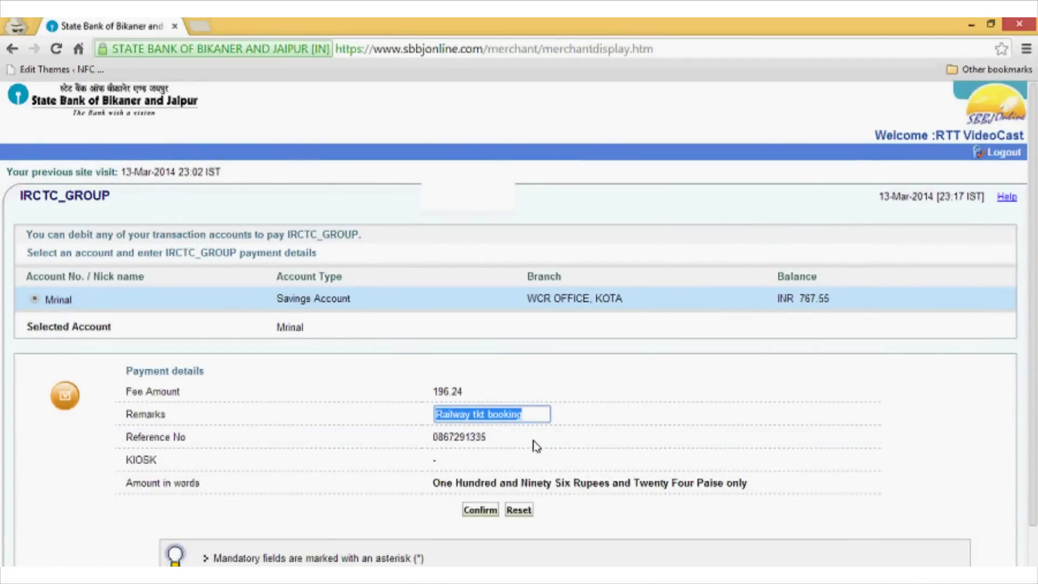
pyautogui.click(483, 508)
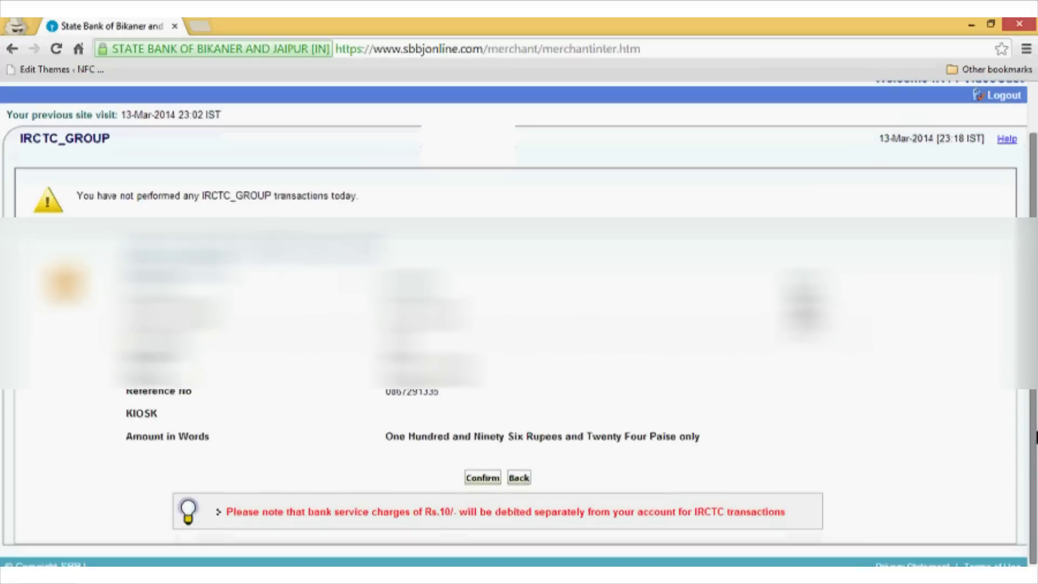
pyautogui.moveTo(230, 511); pyautogui.dragTo(465, 519)
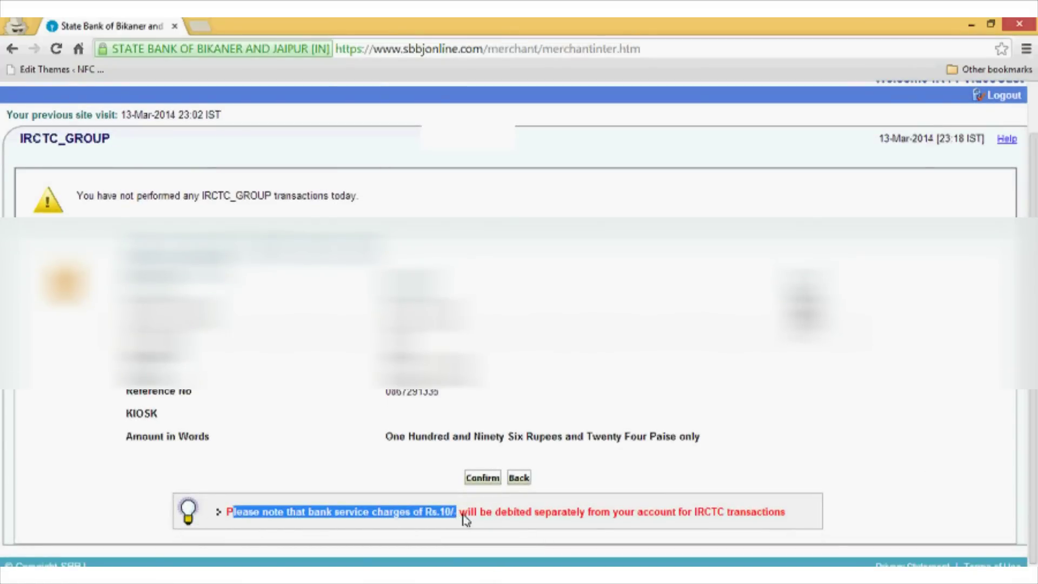
pyautogui.click(486, 481)
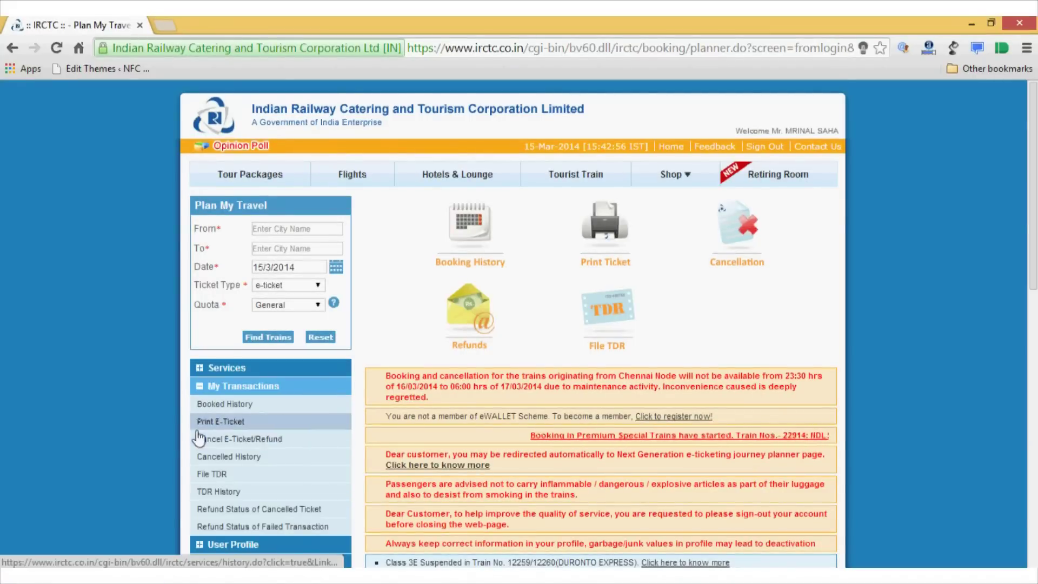
# Open Cancel E-Ticket, re-enter the account password, and select the JP–KOTA 16-3-2014 ticket
pyautogui.click(248, 442)
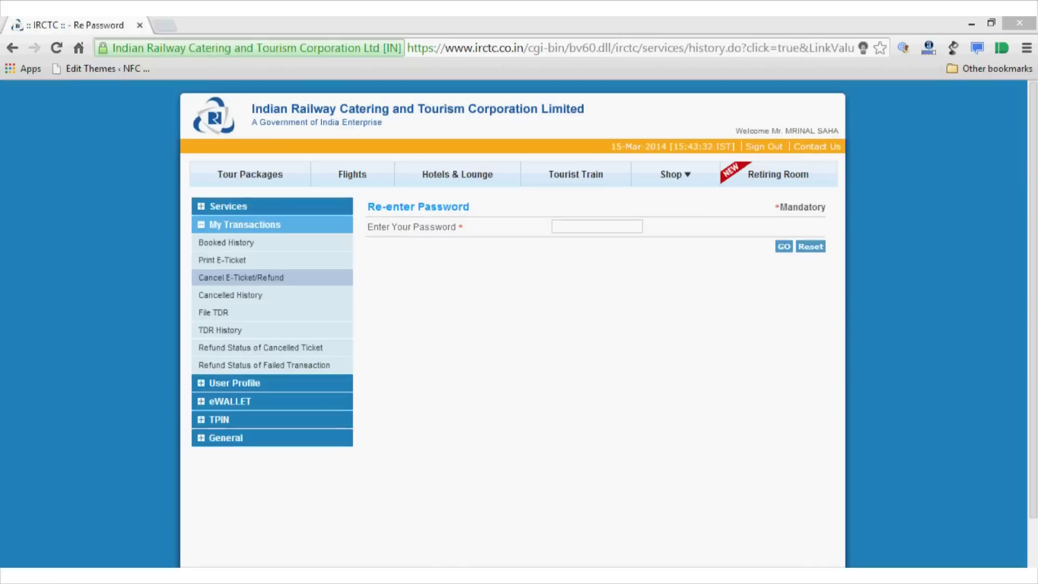
pyautogui.click(574, 227)
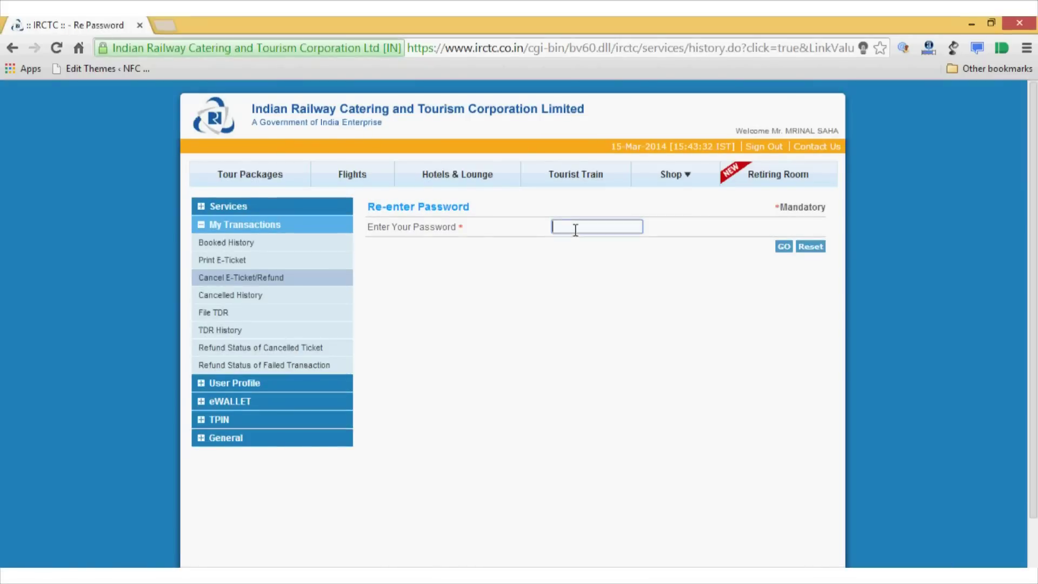
pyautogui.write('••••••')
pyautogui.click(783, 246)
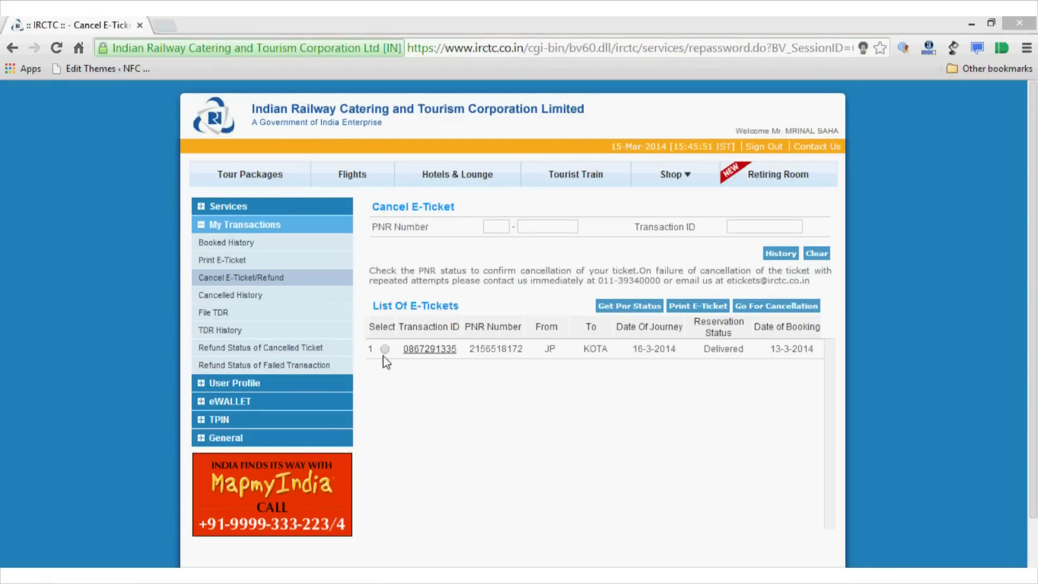
pyautogui.click(384, 349)
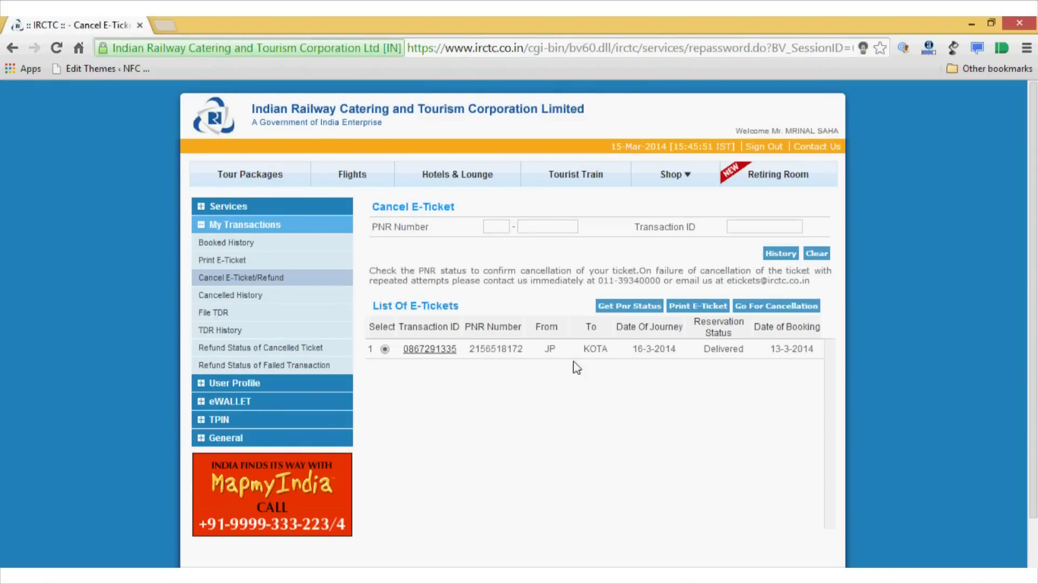